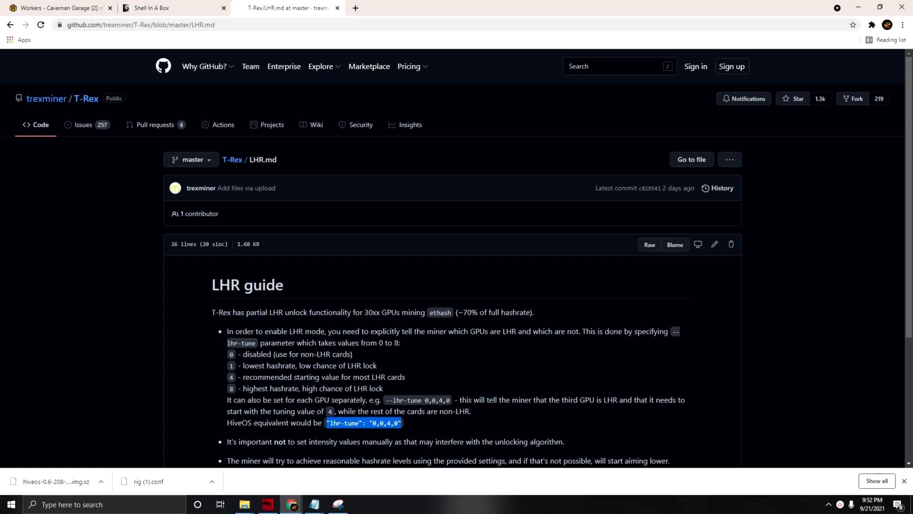
scroll(492, 186, "down", 1)
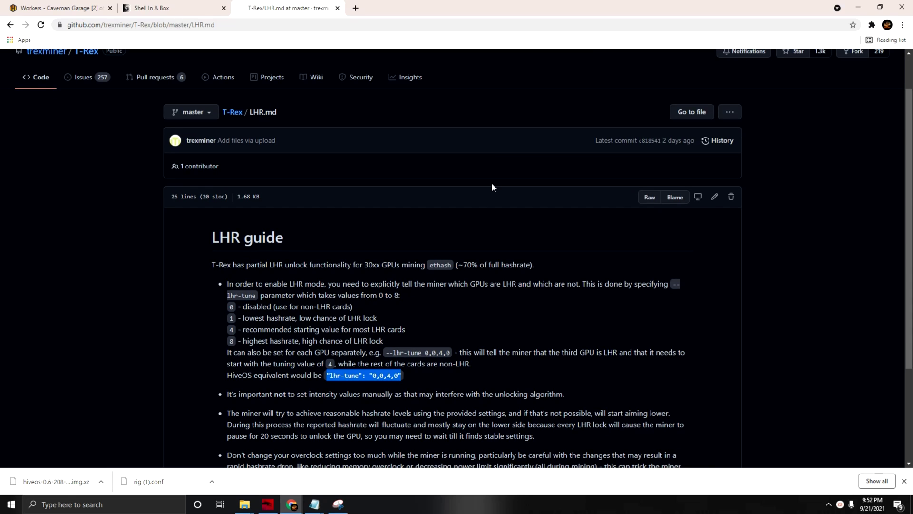
scroll(492, 186, "down", 1)
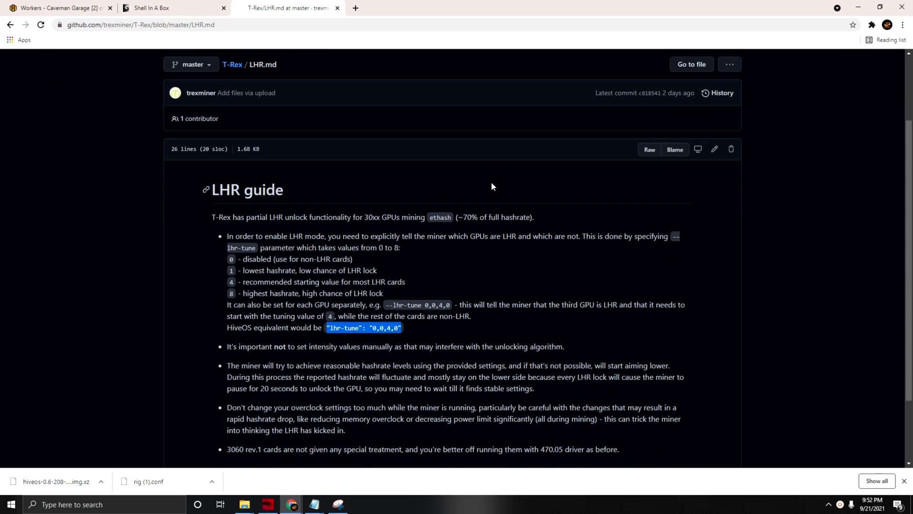
scroll(491, 183, "down", 1)
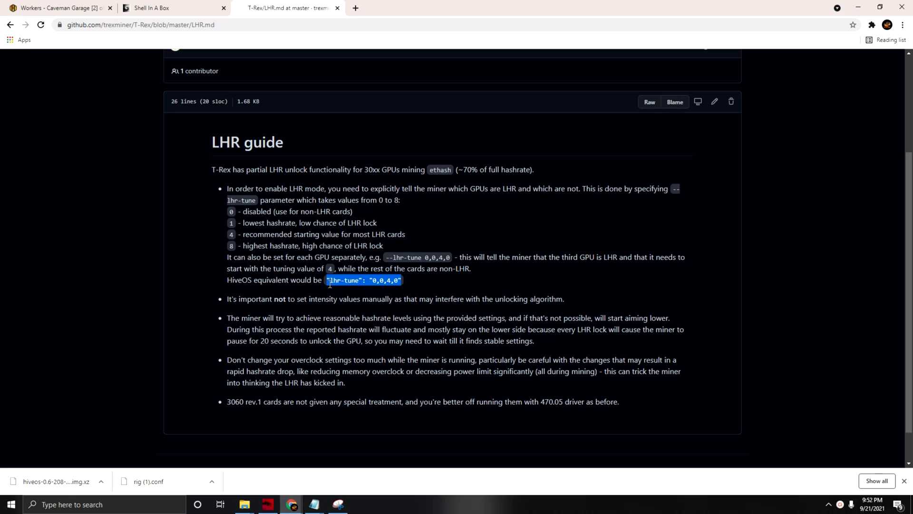
left_click(327, 284)
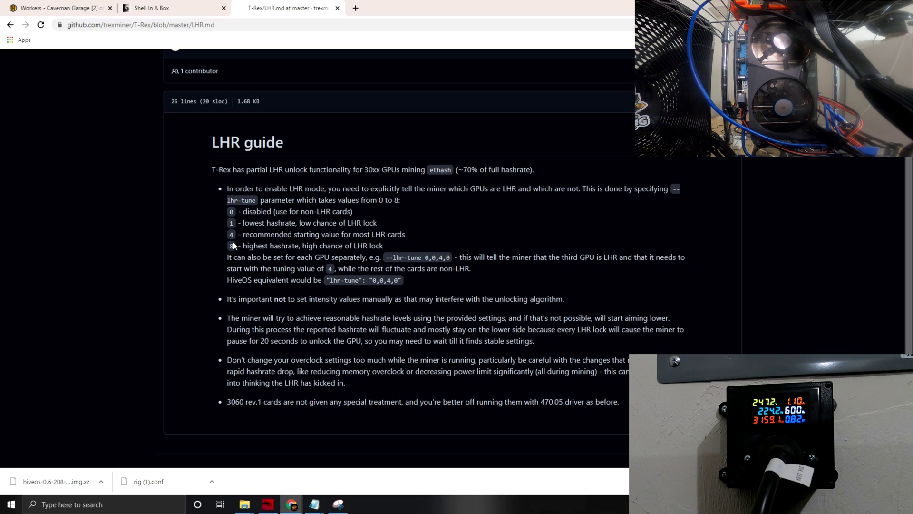
Open worker Hanging 2 and review its RTX 3060 overclock settings without changing them.
left_click(79, 8)
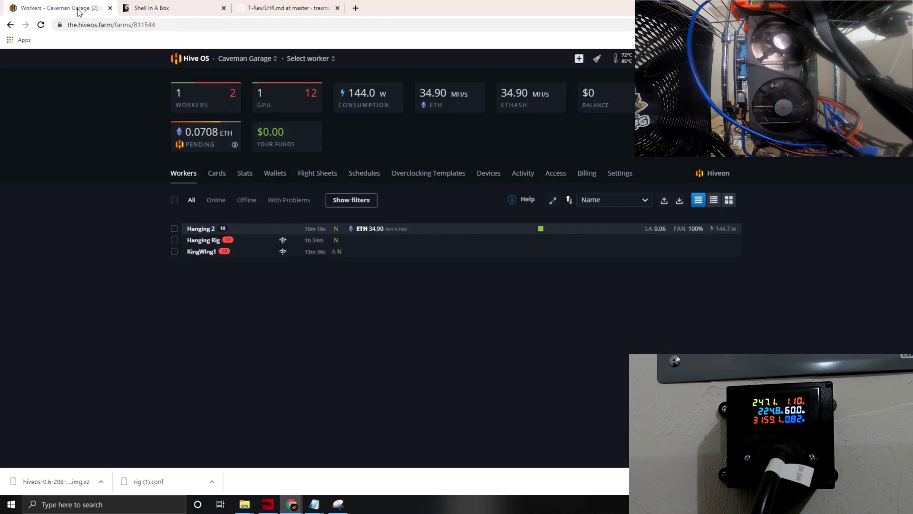
left_click(204, 230)
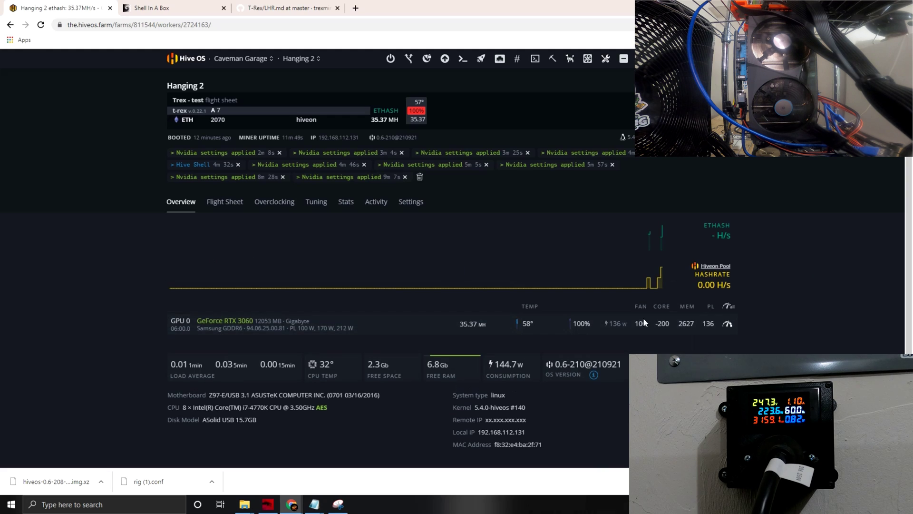
left_click(730, 325)
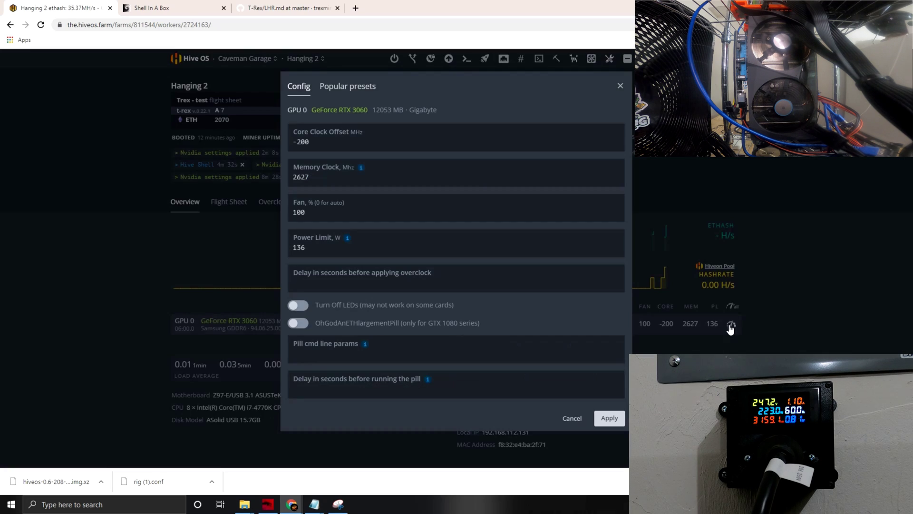
left_click(572, 419)
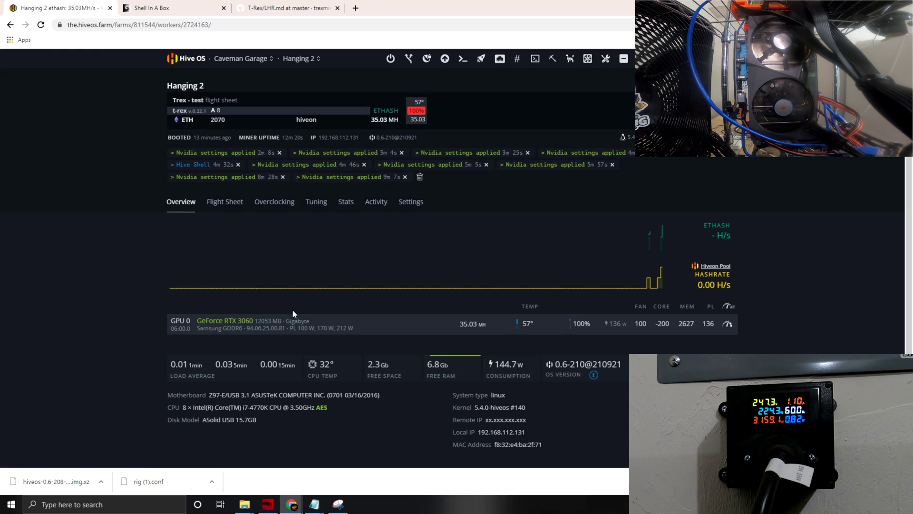
Open the Trex - test flight sheet's T-Rex miner config and find the lhr-tune 4 argument.
left_click(234, 210)
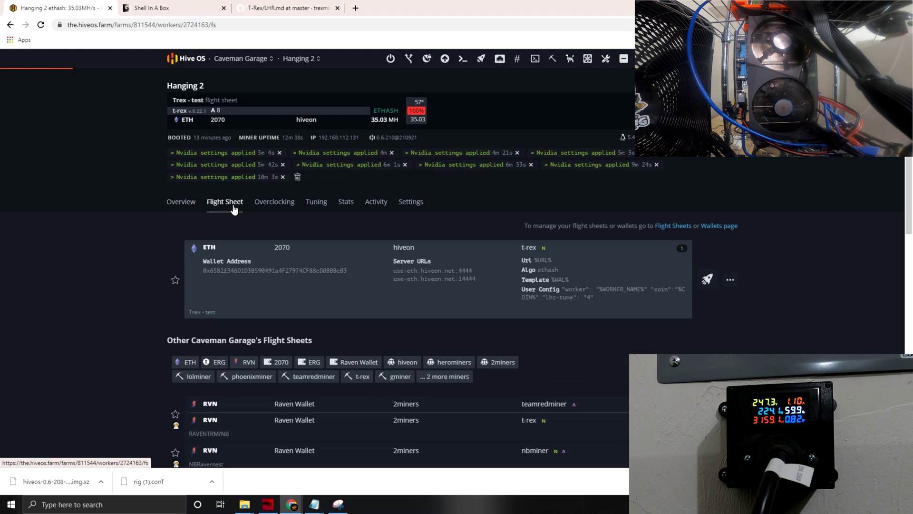
left_click(731, 281)
left_click(704, 295)
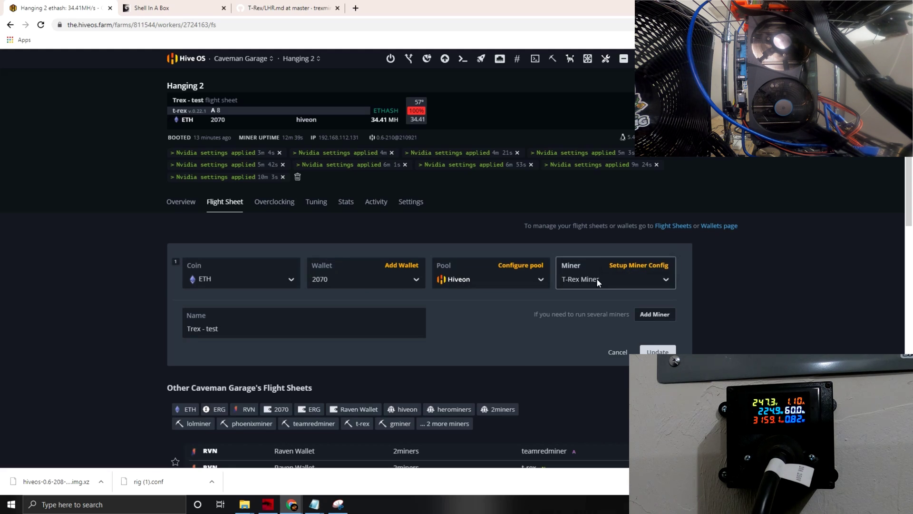
left_click(645, 266)
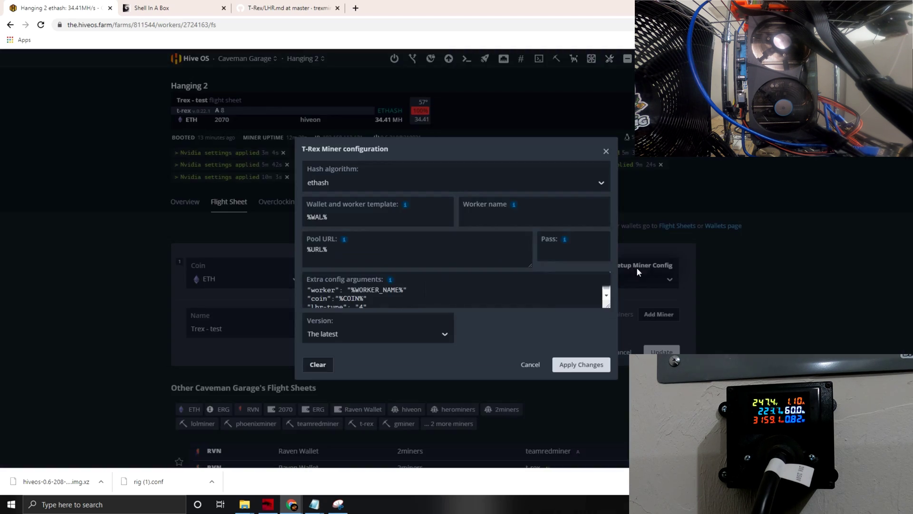
scroll(434, 288, "down", 1)
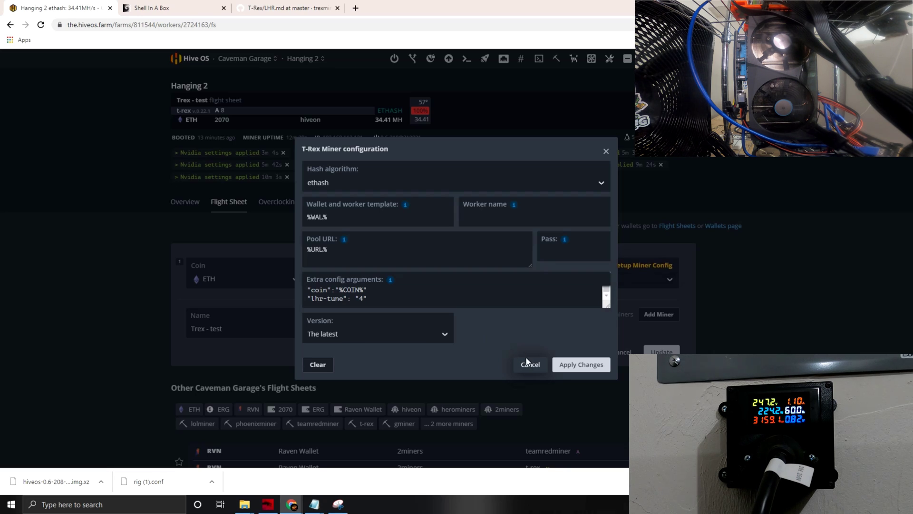
Close the miner config unchanged and confirm OS version 0.6-210 is current in the upgrade panel.
left_click(528, 365)
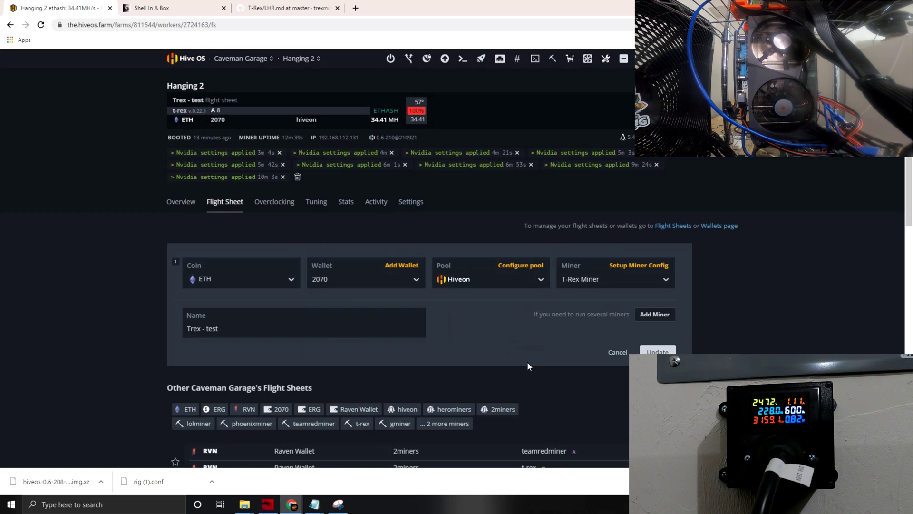
left_click(446, 60)
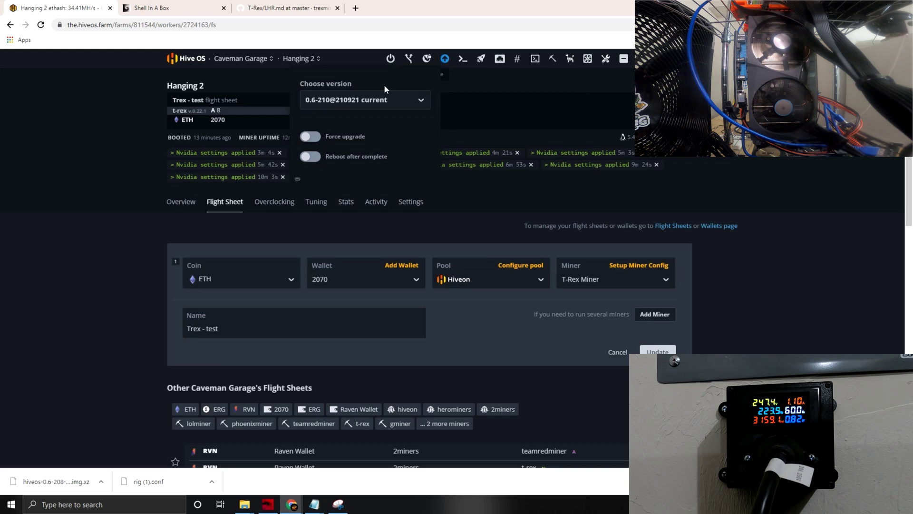
left_click(757, 330)
scroll(749, 324, "down", 6)
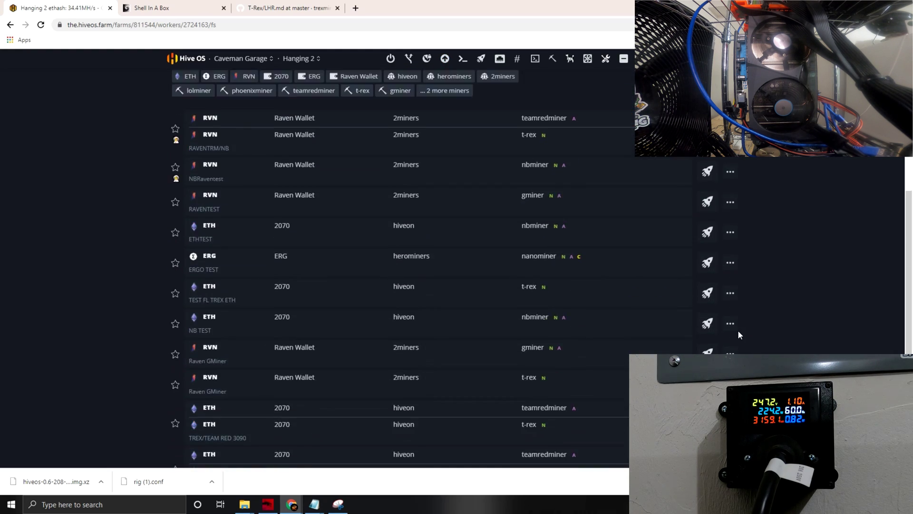
scroll(738, 330, "up", 6)
Open the Caveman Garage farm and its Hanging 2 worker, now showing 33.94 MH/s.
left_click(175, 59)
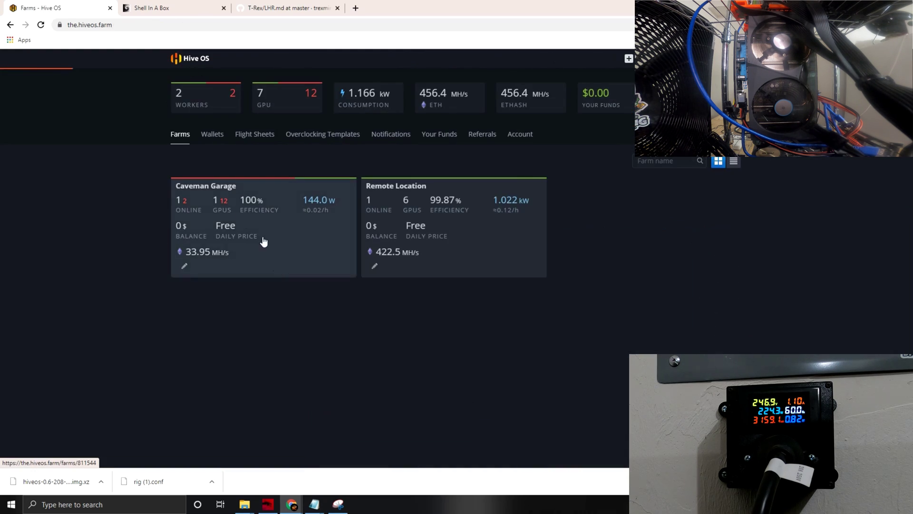
left_click(241, 214)
left_click(206, 233)
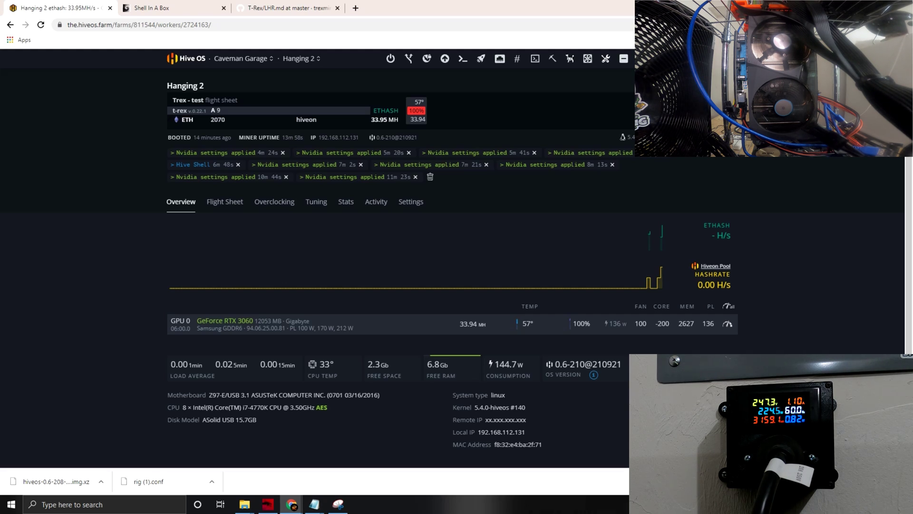
Consult the T-Rex LHR guide, then reload the Hanging 2 page to show 34.34 MH/s.
left_click(290, 8)
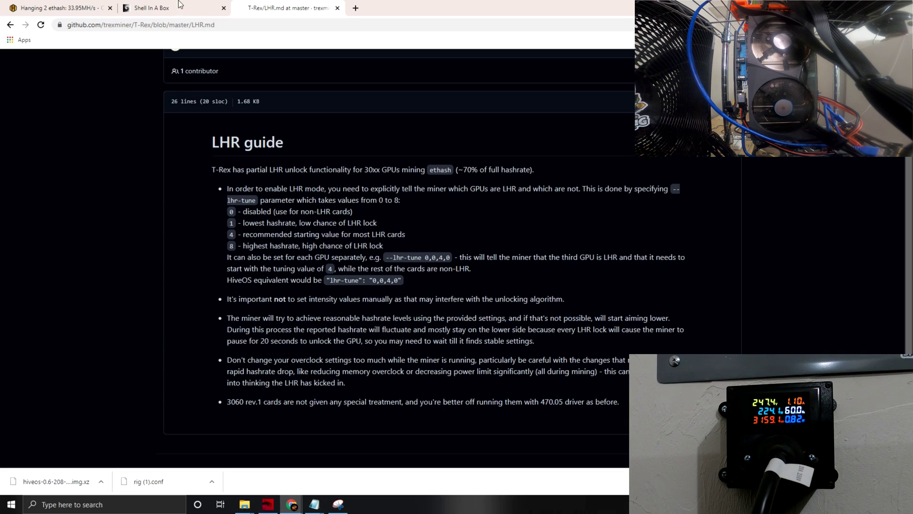
left_click(67, 9)
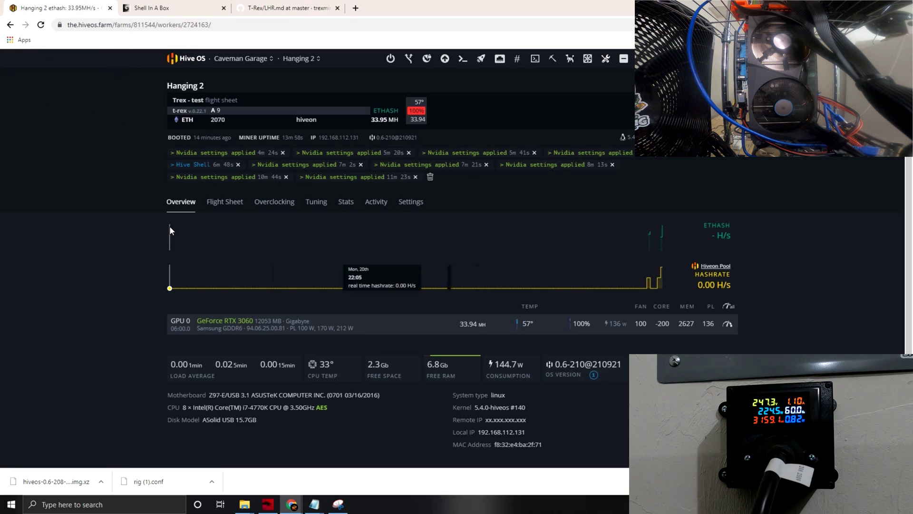
left_click(222, 24)
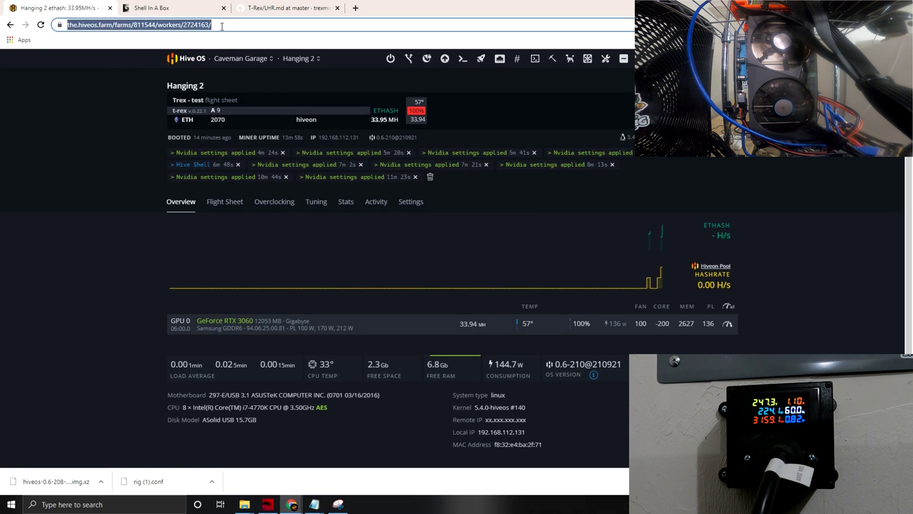
key("Return")
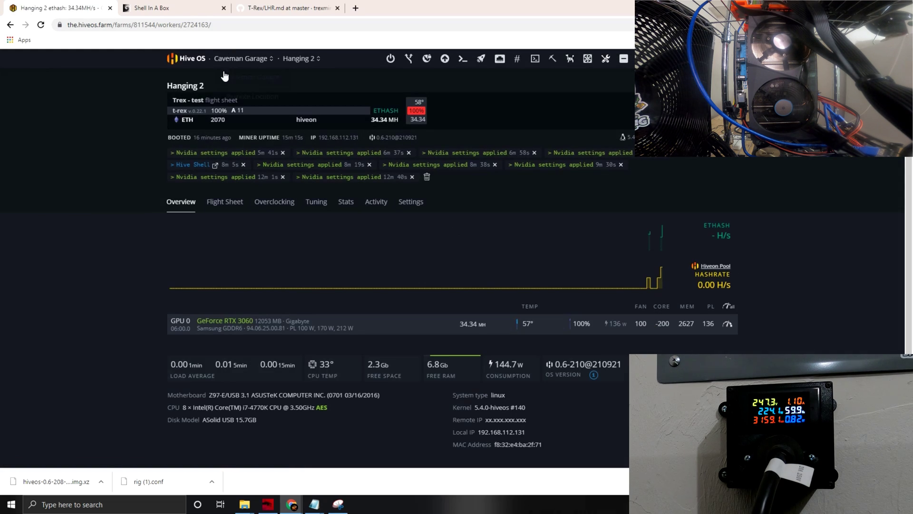
Switch to Shell In A Box to view the T-Rex log showing 36.40 MH/s.
left_click(163, 9)
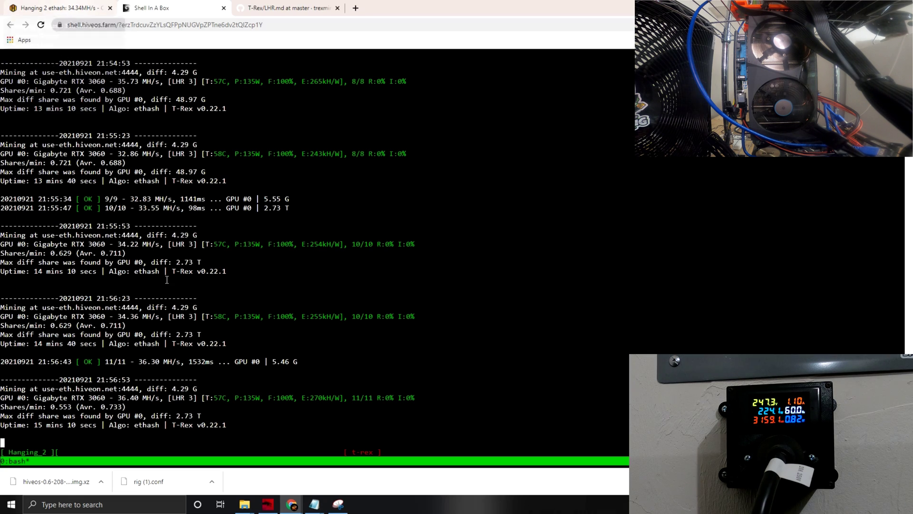
In the RTX 3060 overclock dialog, change the power limit to 135 W and start clearing the memory clock.
left_click(49, 6)
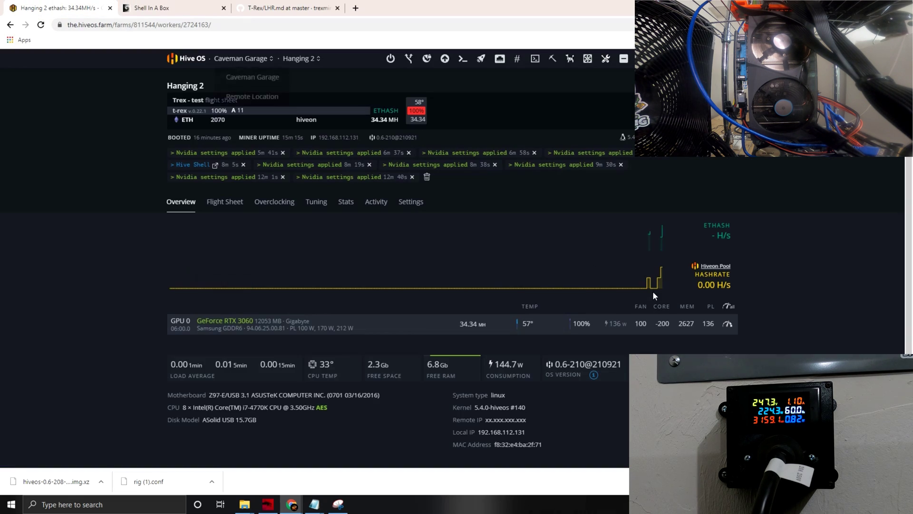
left_click(731, 323)
left_click(342, 243)
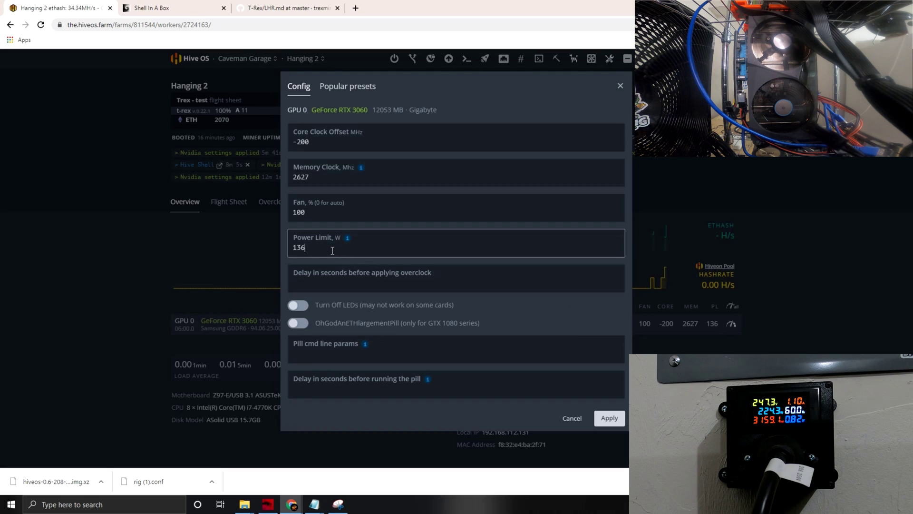
key("BackSpace")
type("5")
left_click(322, 174)
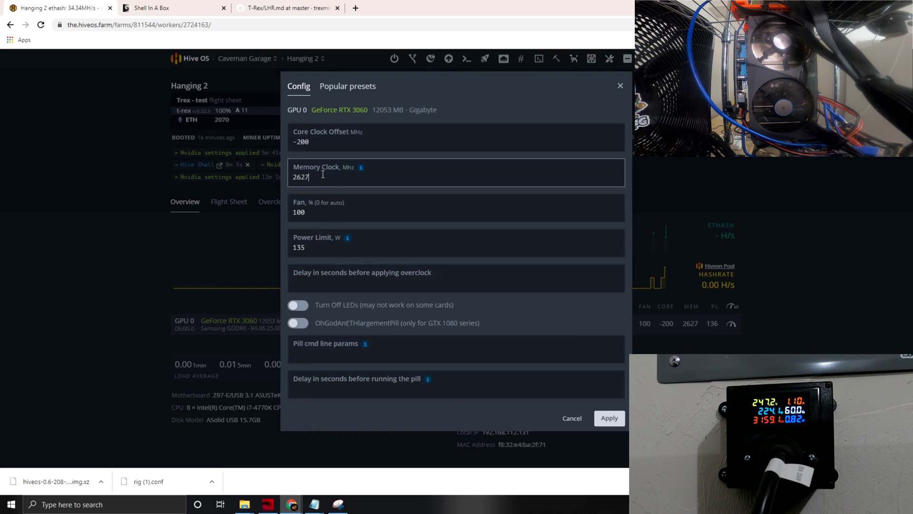
key("BackSpace")
key("BackSpace")
Apply a 2630 memory clock with the 135 W power limit and reopen the Hanging 2 overview.
type("30")
left_click(609, 418)
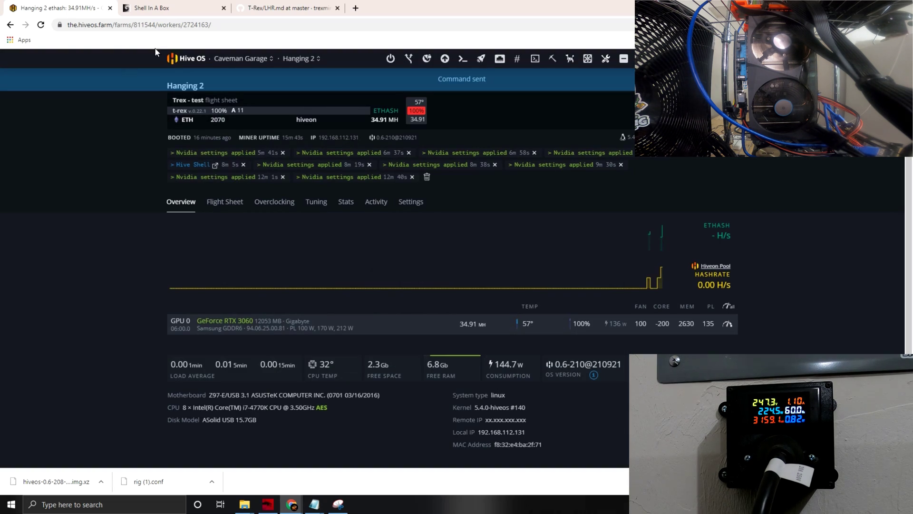
left_click(182, 58)
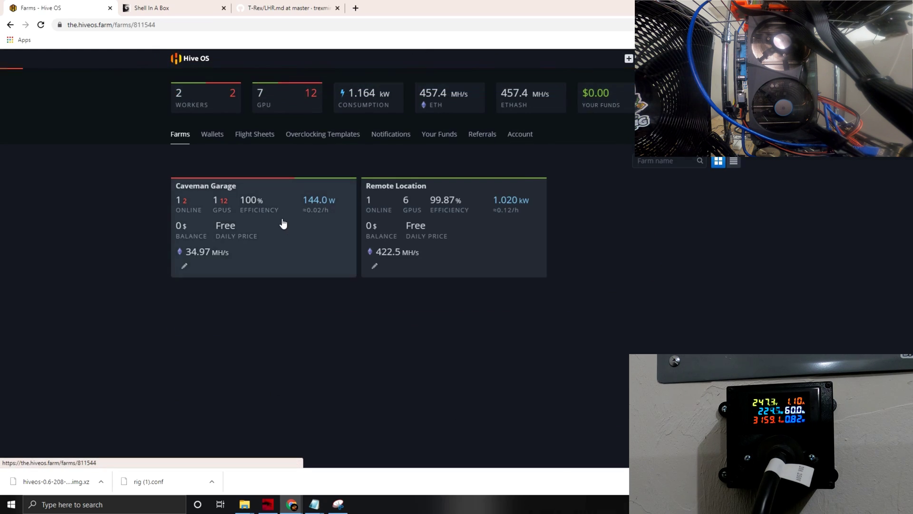
left_click(284, 225)
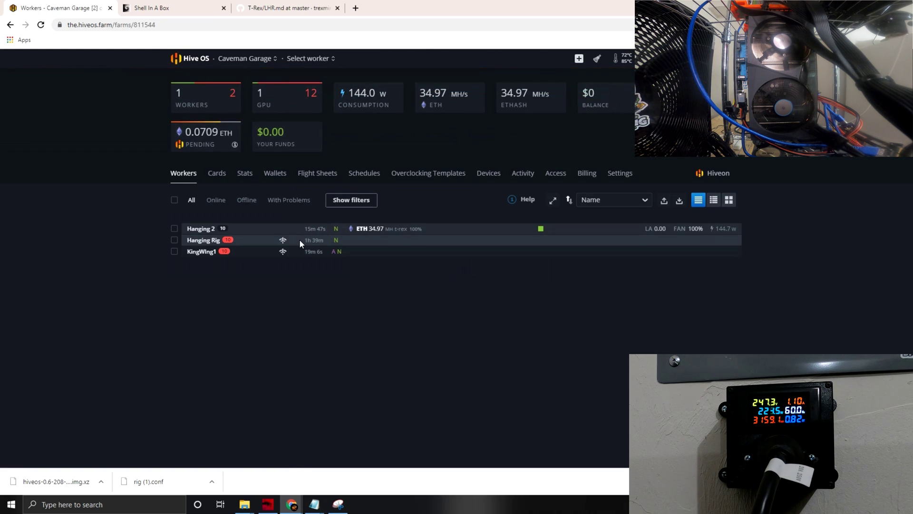
left_click(202, 229)
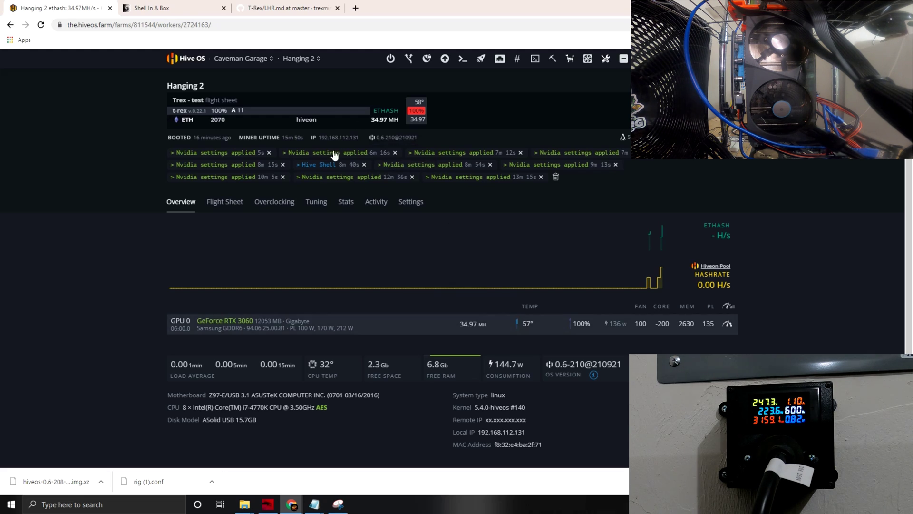
Reload the Hanging 2 overview via Caveman Garage to see 35.24 MH/s at 134 W.
left_click(175, 62)
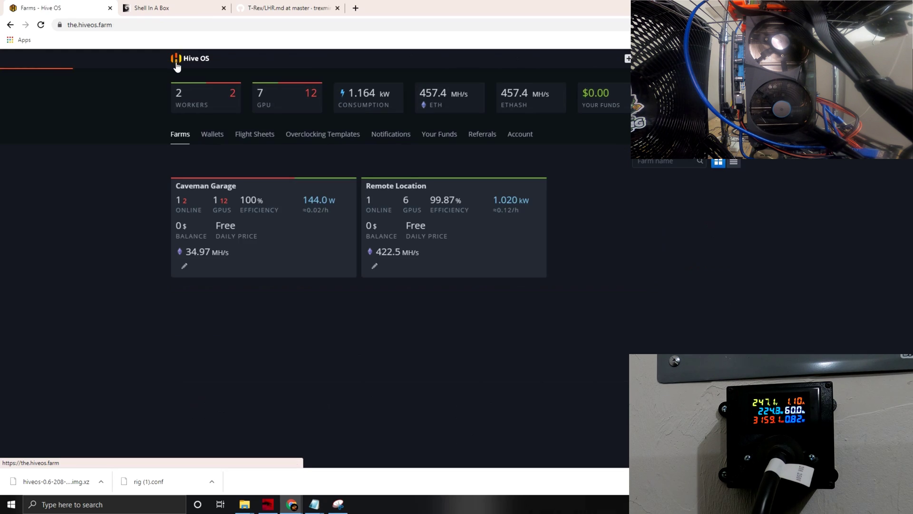
left_click(259, 247)
left_click(200, 229)
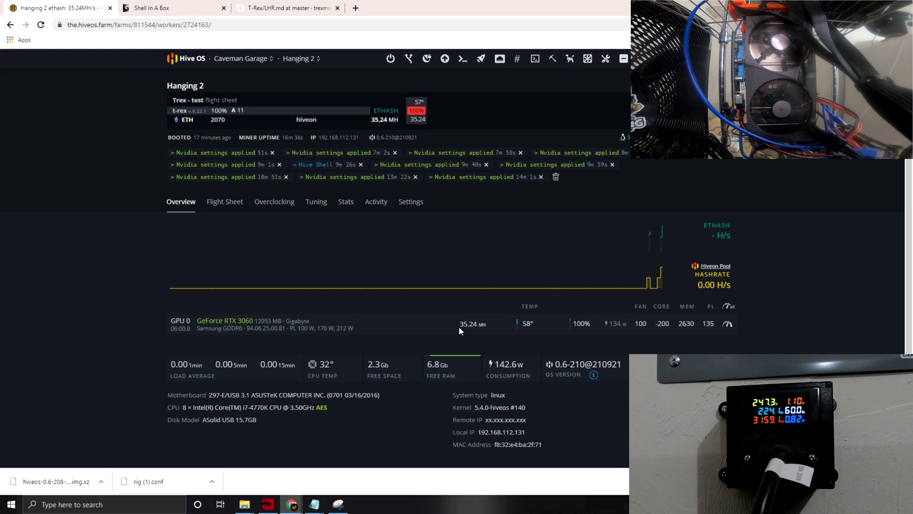
Switch to Shell In A Box to view the live T-Rex log at 35.06 MH/s.
left_click(167, 7)
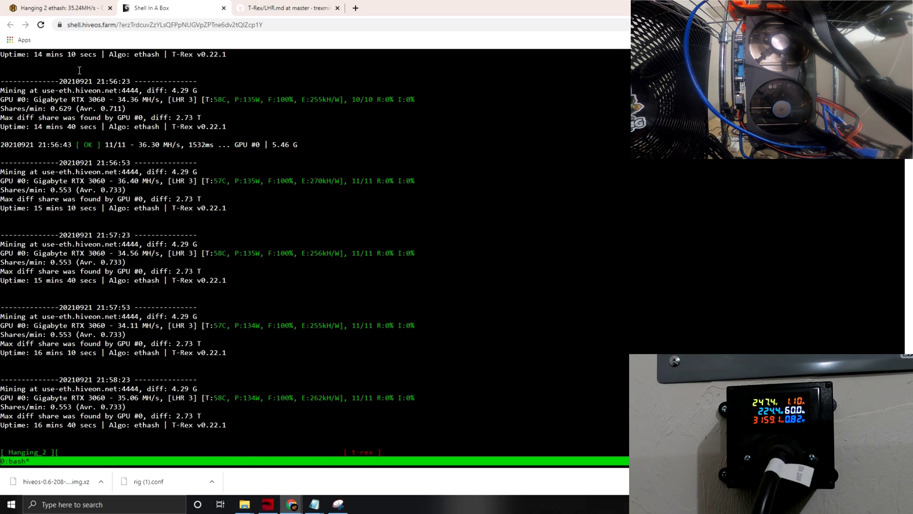
Open the Caveman Garage farm's Cards list to review every GPU.
left_click(43, 8)
left_click(190, 59)
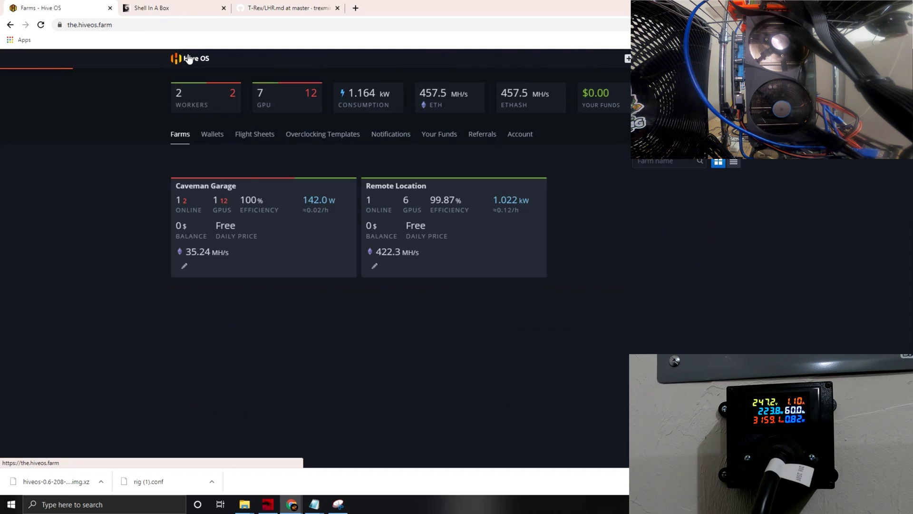
left_click(265, 230)
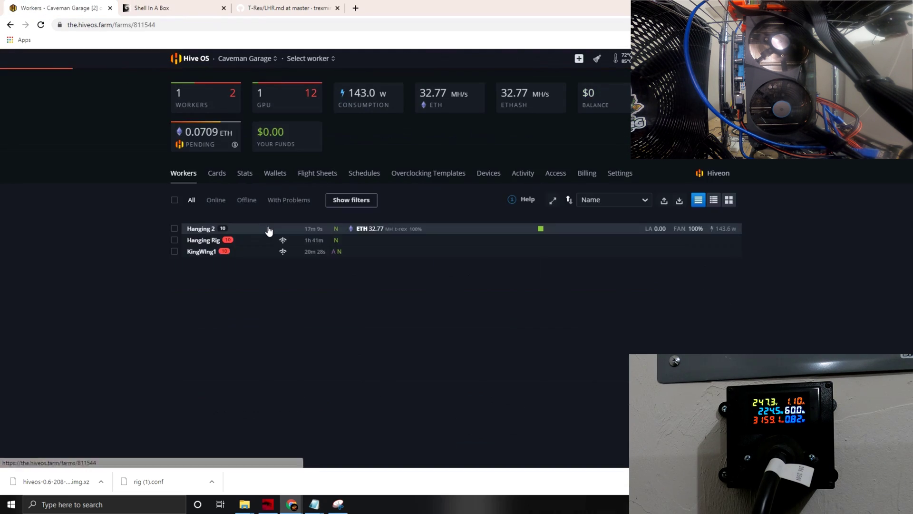
left_click(216, 175)
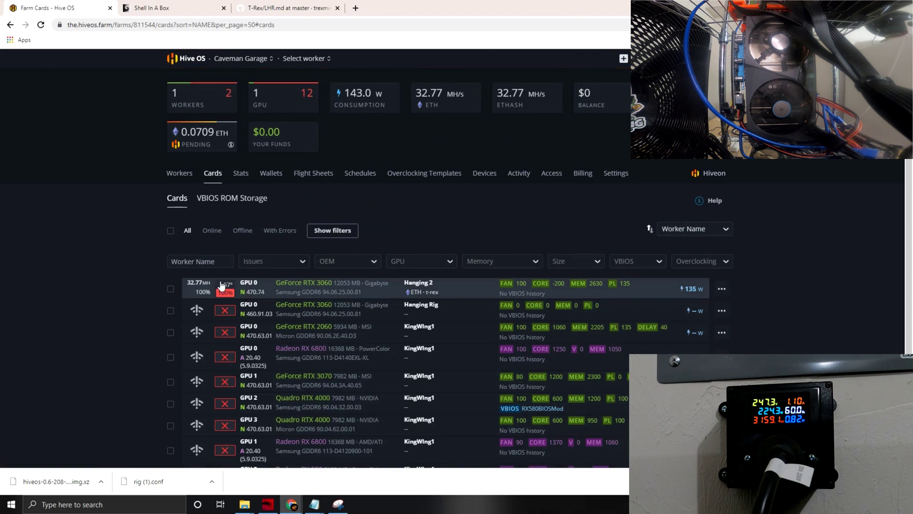
scroll(188, 281, "down", 2)
scroll(187, 281, "up", 2)
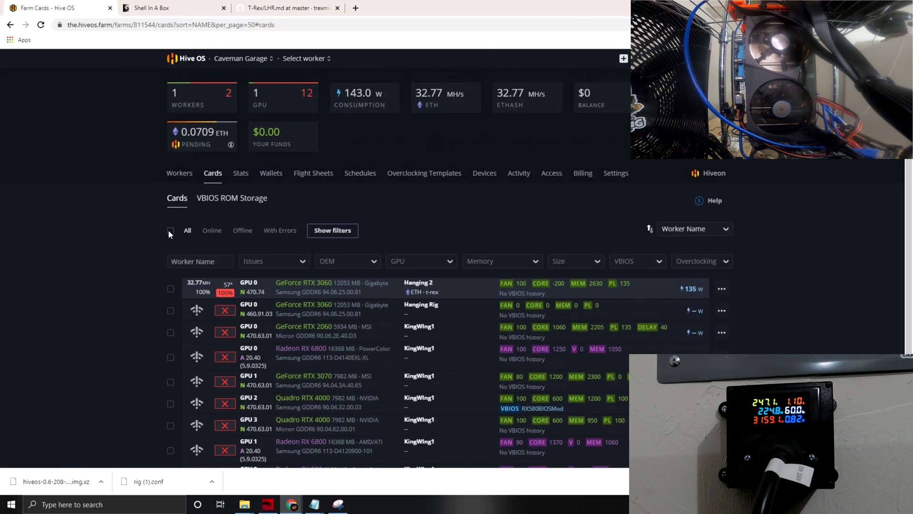
Reopen the Hanging 2 worker overview, now reporting 36.27 MH/s at 135 W.
left_click(175, 58)
left_click(220, 208)
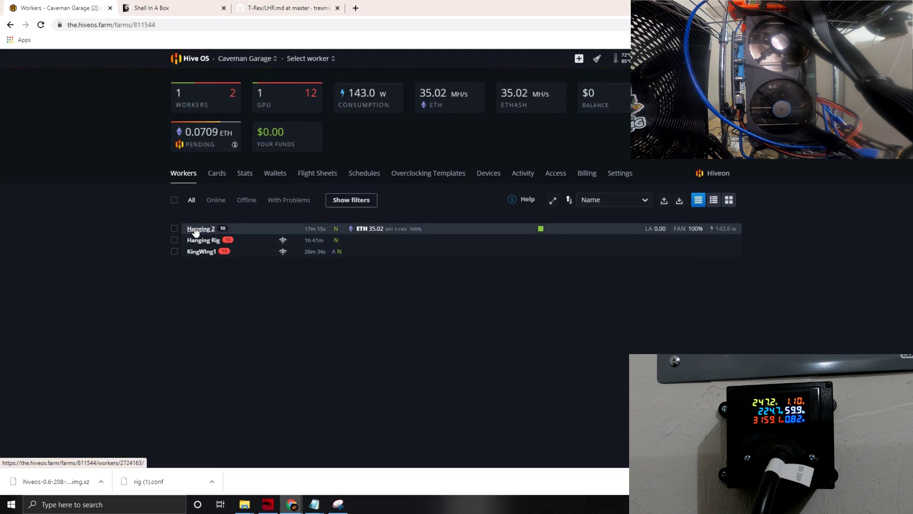
left_click(198, 229)
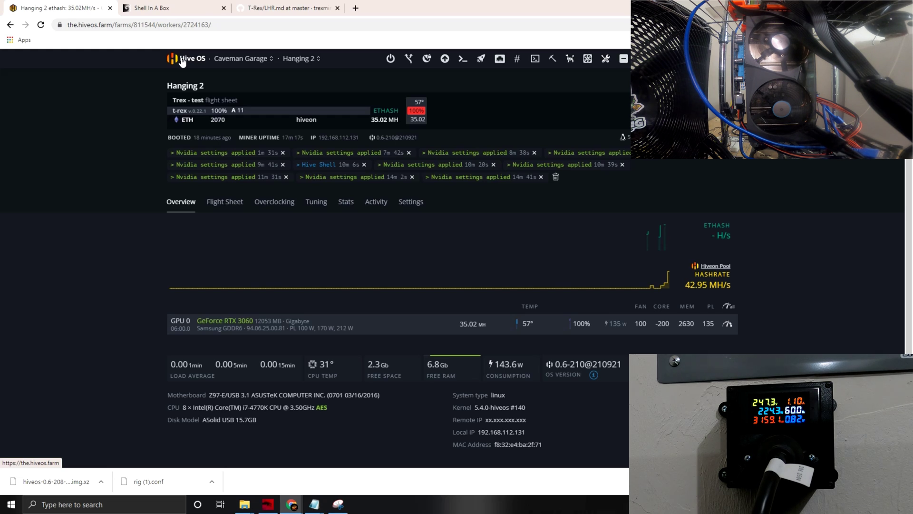
left_click(182, 62)
left_click(215, 240)
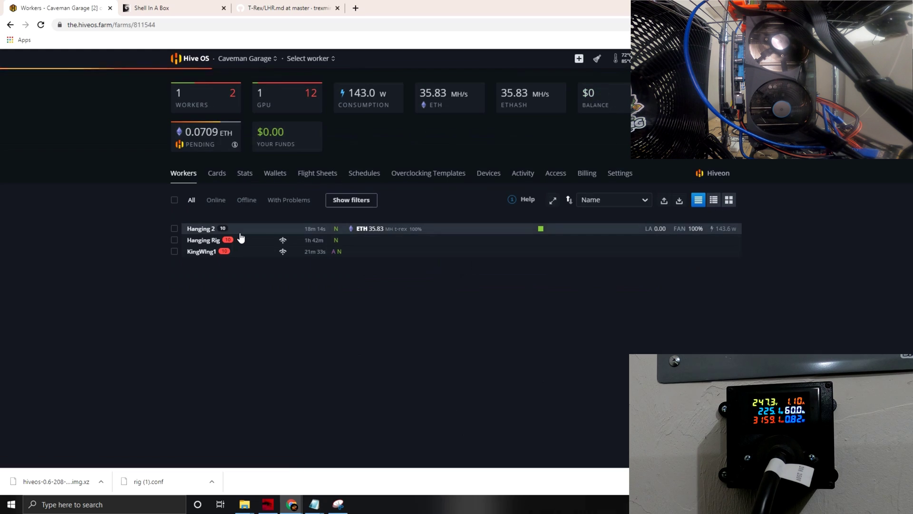
left_click(202, 229)
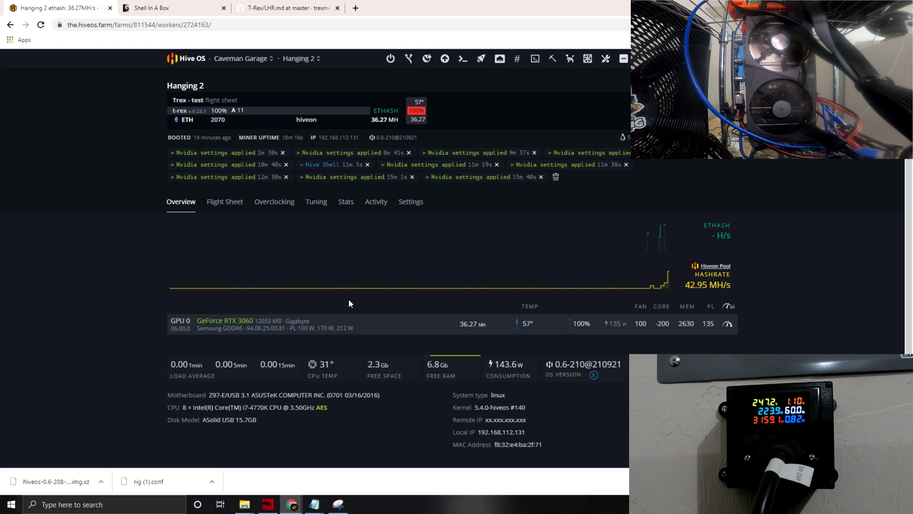
Review the T-Rex LHR.md guide's lhr-tune 0–8 values and its 470.05 driver note for 3060 rev.1 cards.
left_click(286, 4)
scroll(163, 229, "up", 3)
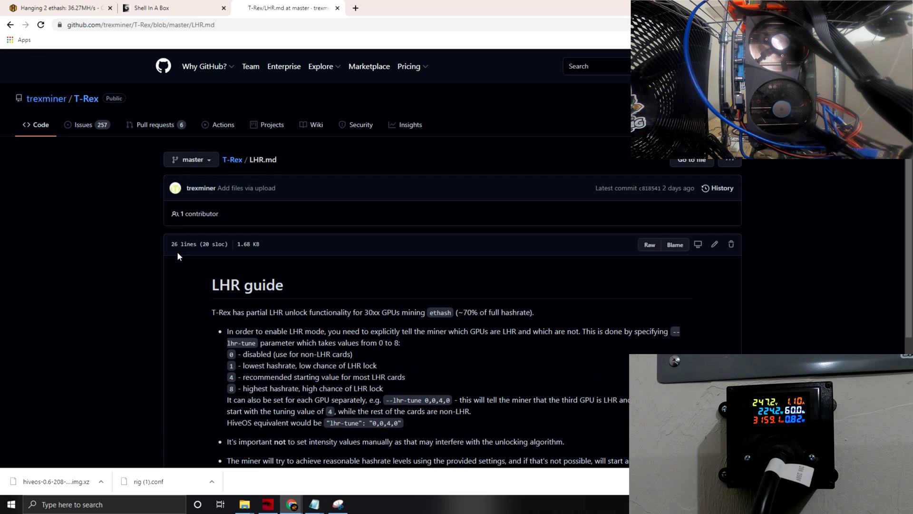
scroll(177, 257, "down", 3)
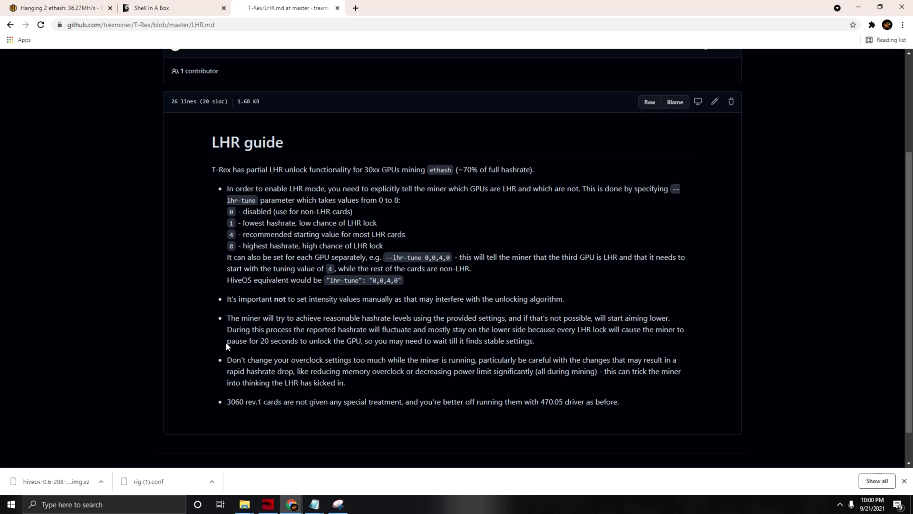
scroll(225, 341, "up", 3)
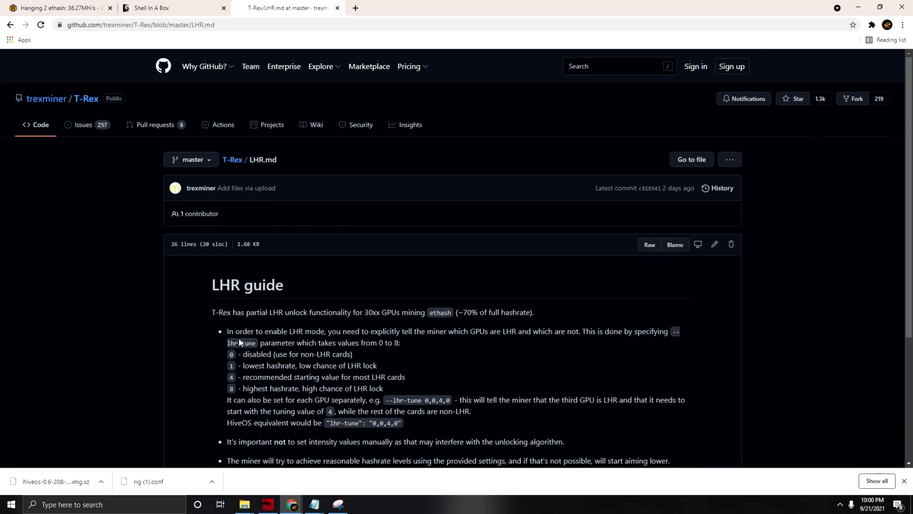
scroll(239, 339, "down", 2)
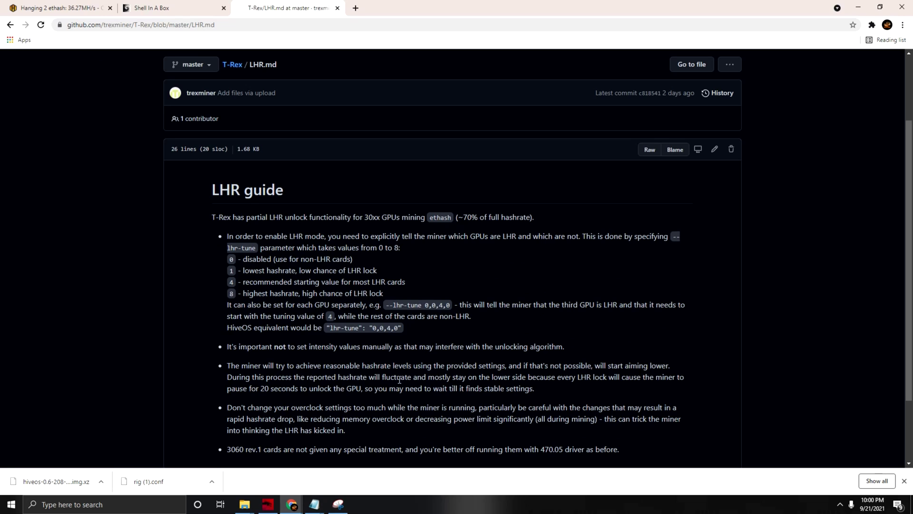
scroll(306, 322, "down", 2)
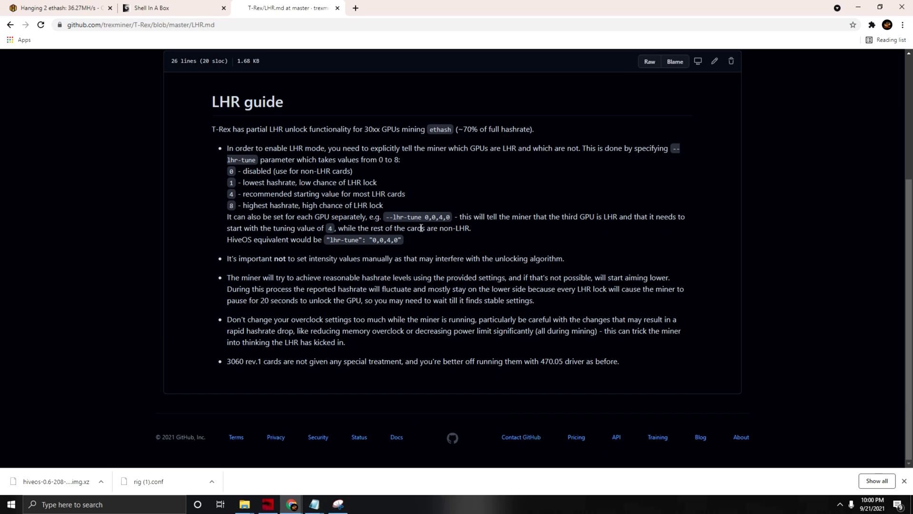
scroll(385, 259, "up", 4)
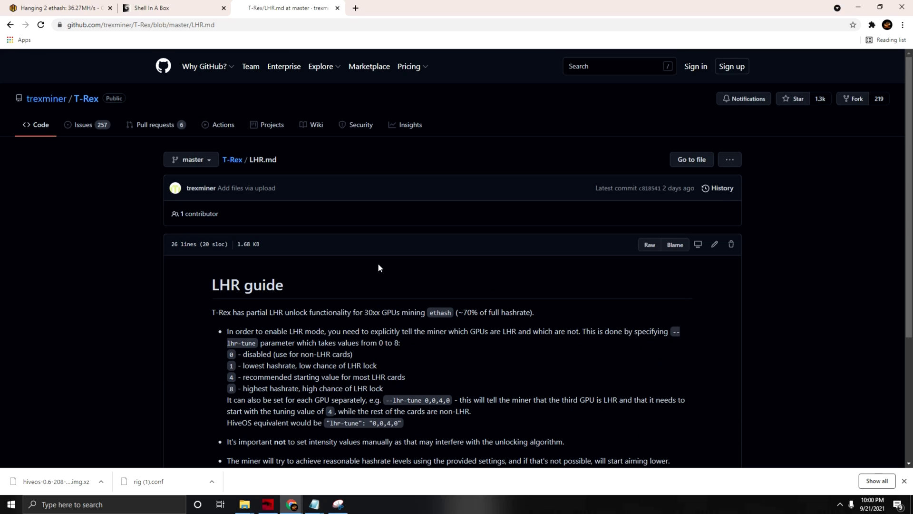
left_click(72, 10)
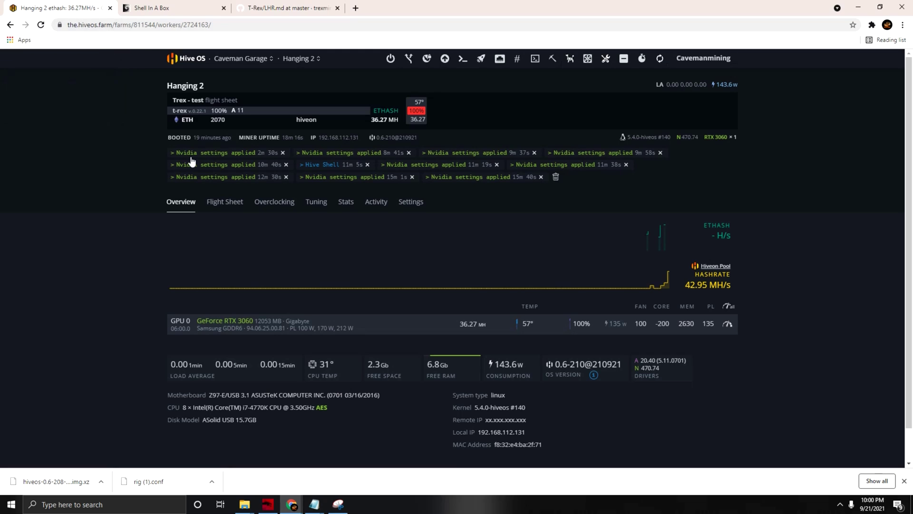
left_click(186, 58)
left_click(246, 242)
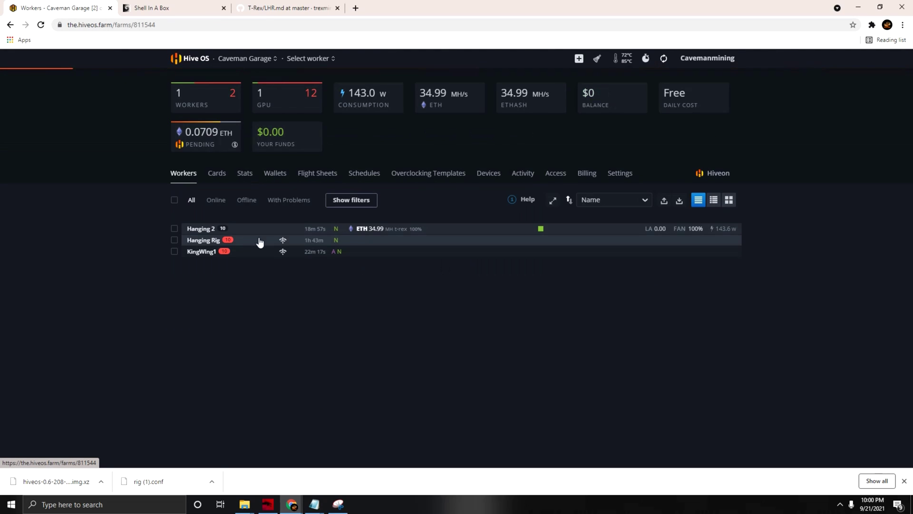
left_click(200, 229)
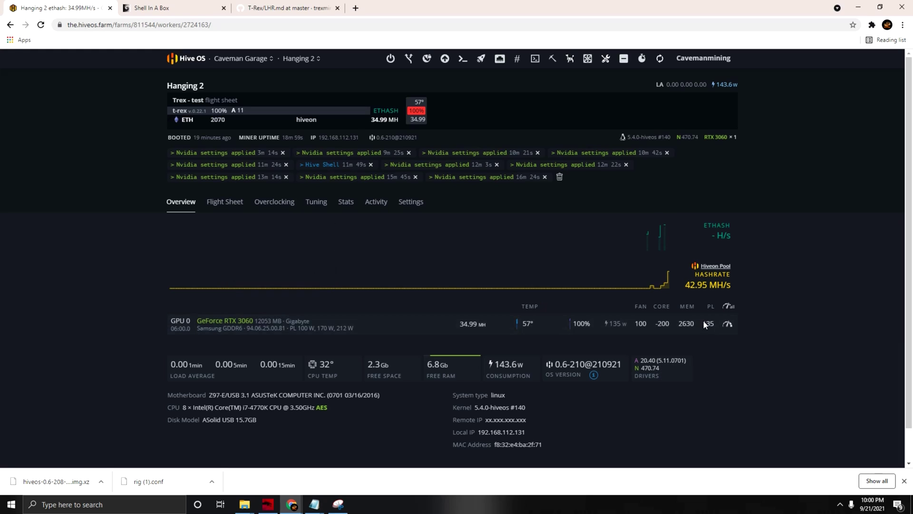
left_click(728, 325)
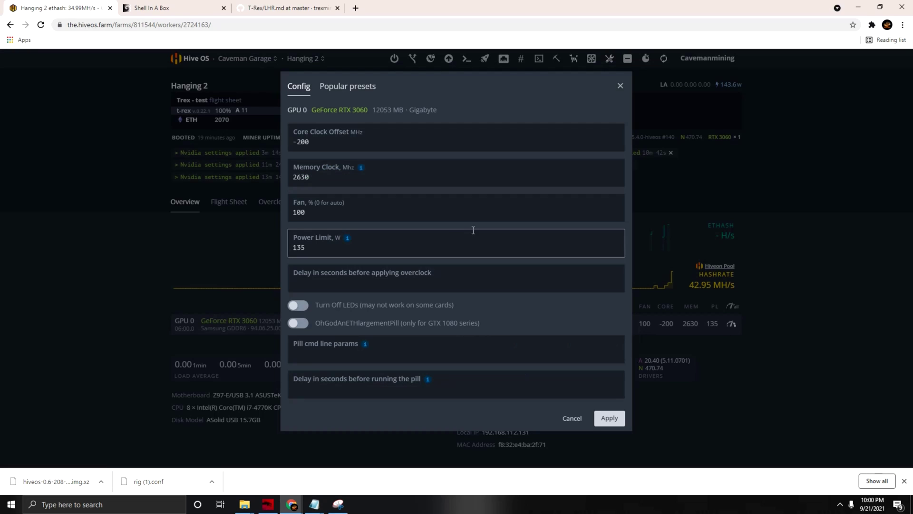
left_click(573, 422)
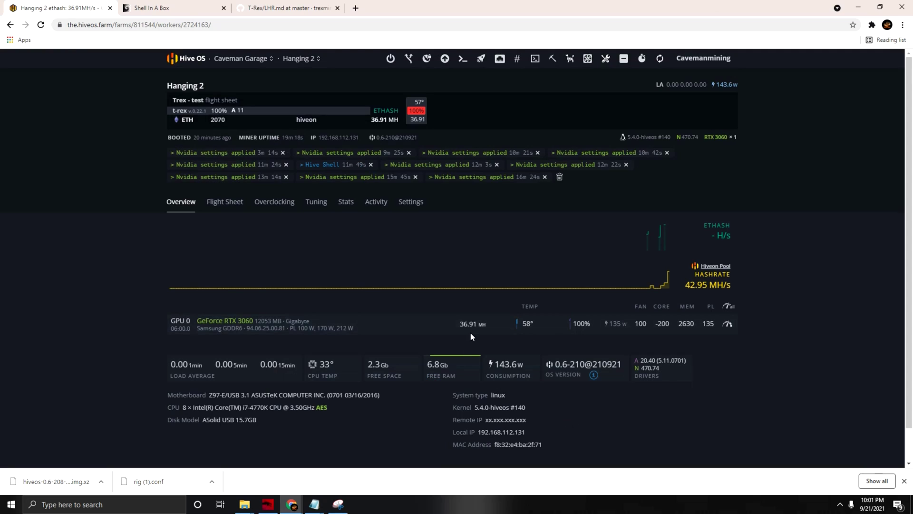